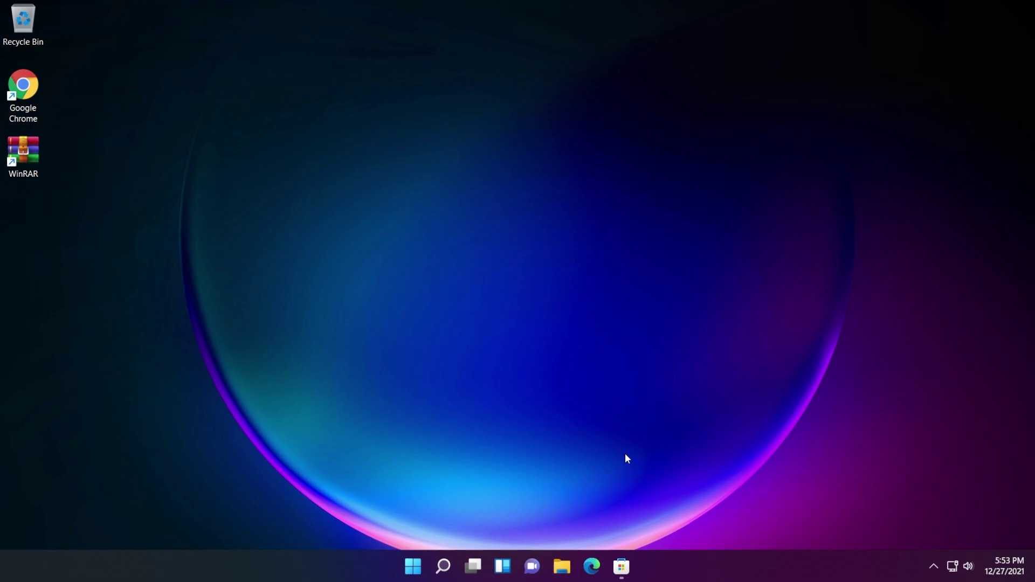
Step: Search Microsoft Store for 'lively w' and open the Lively Wallpaper app page
left_click(622, 566)
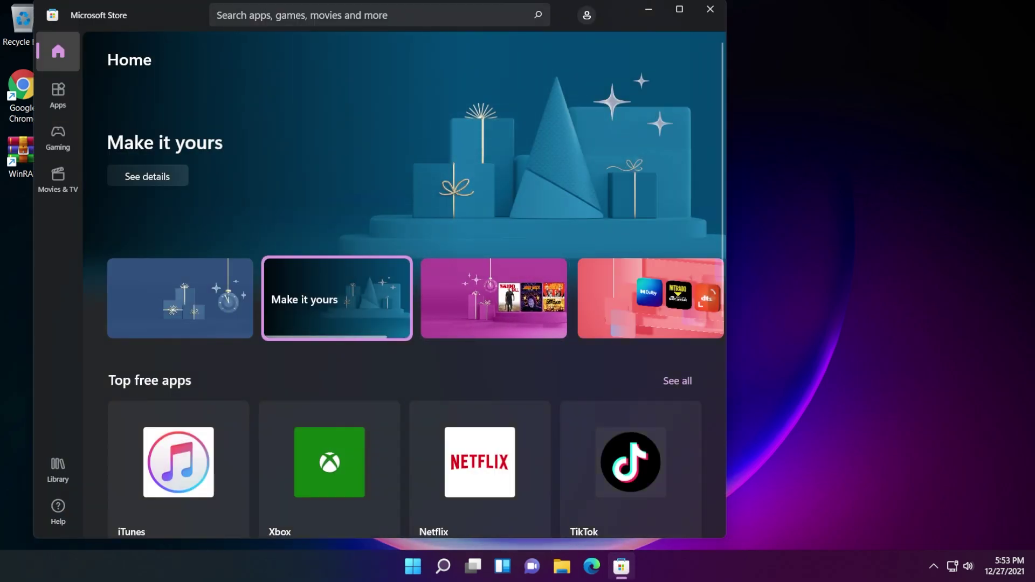
type("lively w")
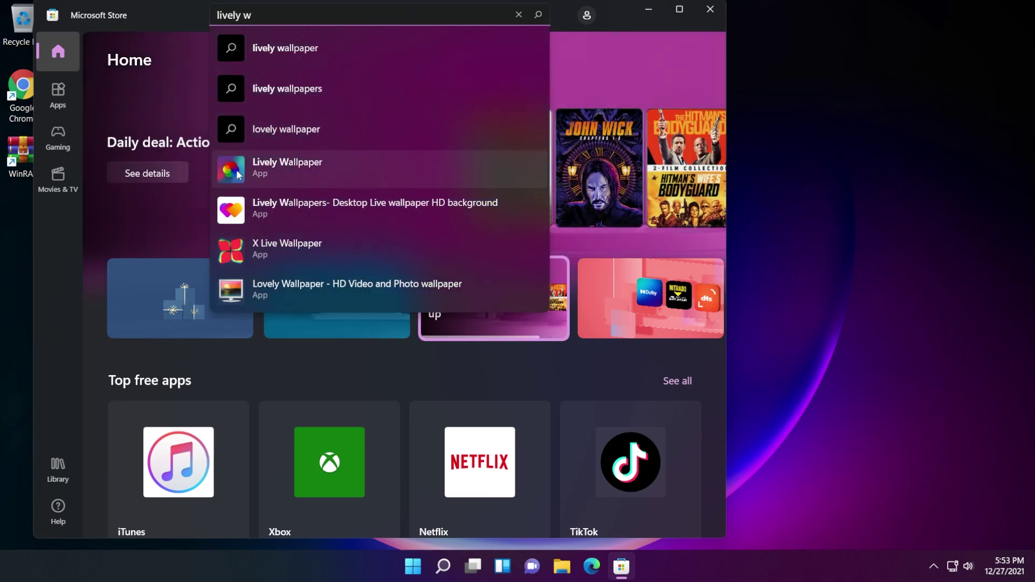
left_click(253, 170)
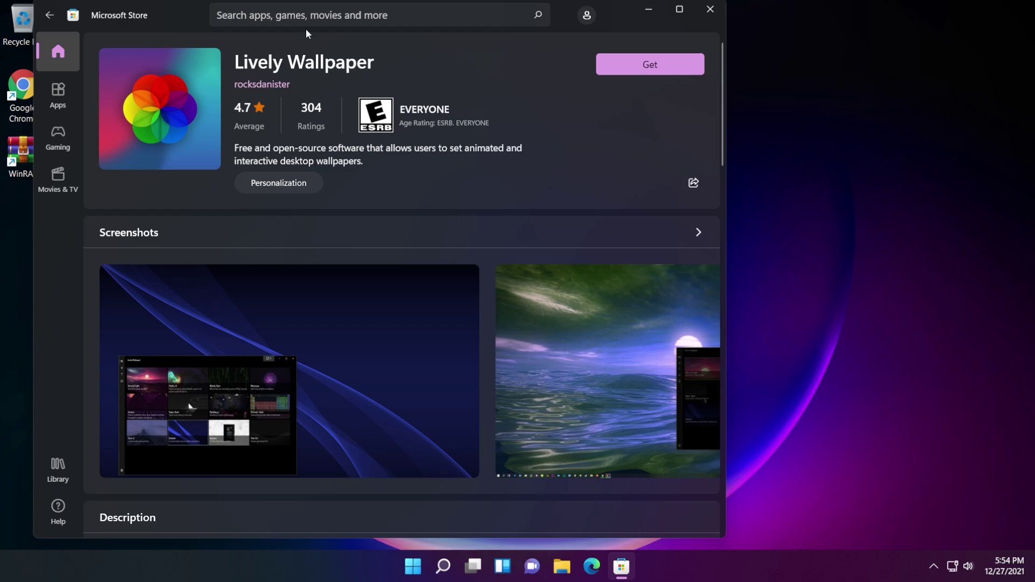
Step: Install Lively Wallpaper and launch it once installation finishes
scroll(389, 177, "down", 5)
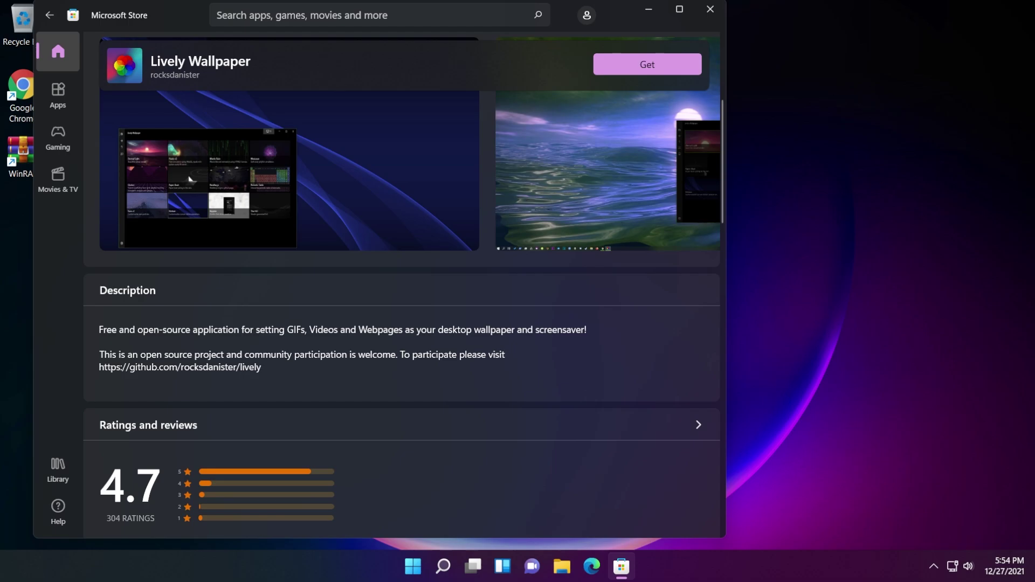
scroll(472, 358, "down", 3)
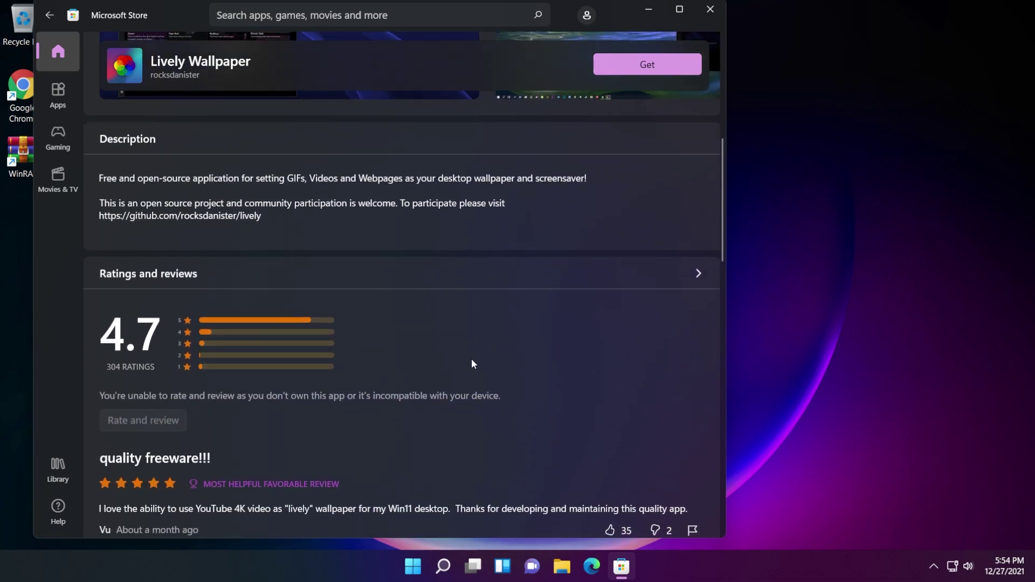
scroll(471, 358, "up", 5)
scroll(471, 359, "up", 3)
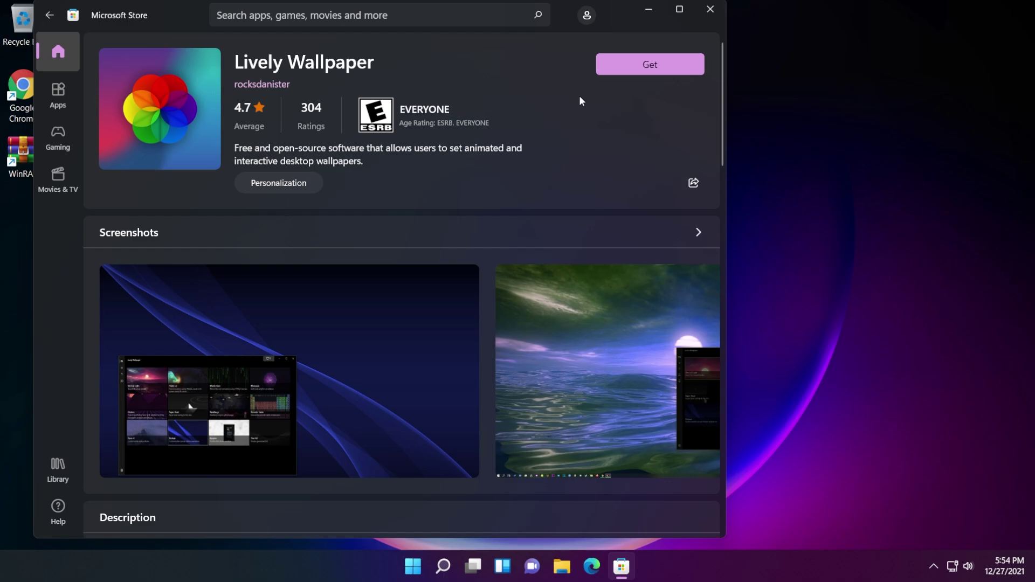
left_click(665, 69)
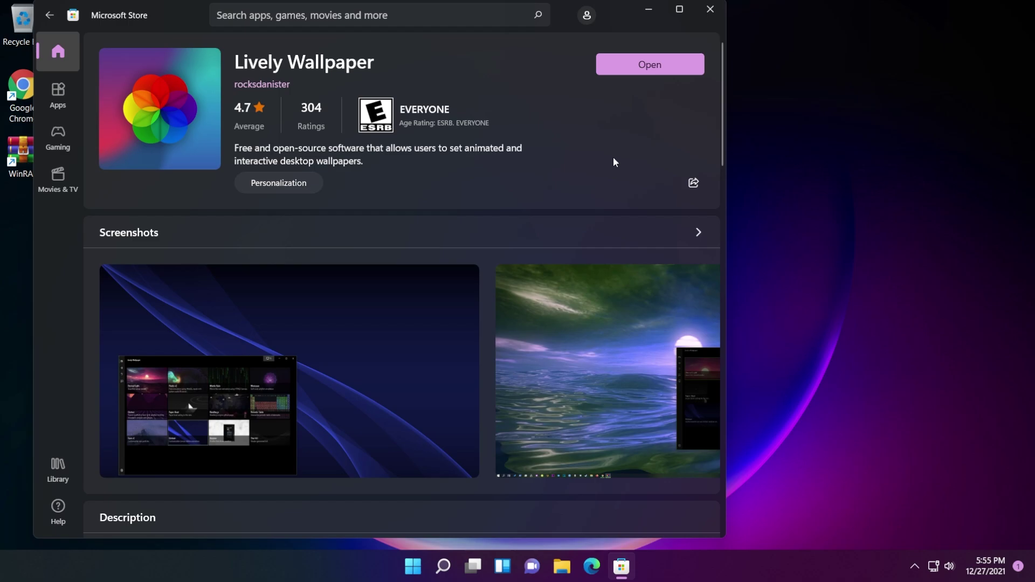
left_click(641, 72)
Step: Close the Store and run the setup wizard, keeping start-with-Windows on and choosing the Clear taskbar theme
left_click(711, 10)
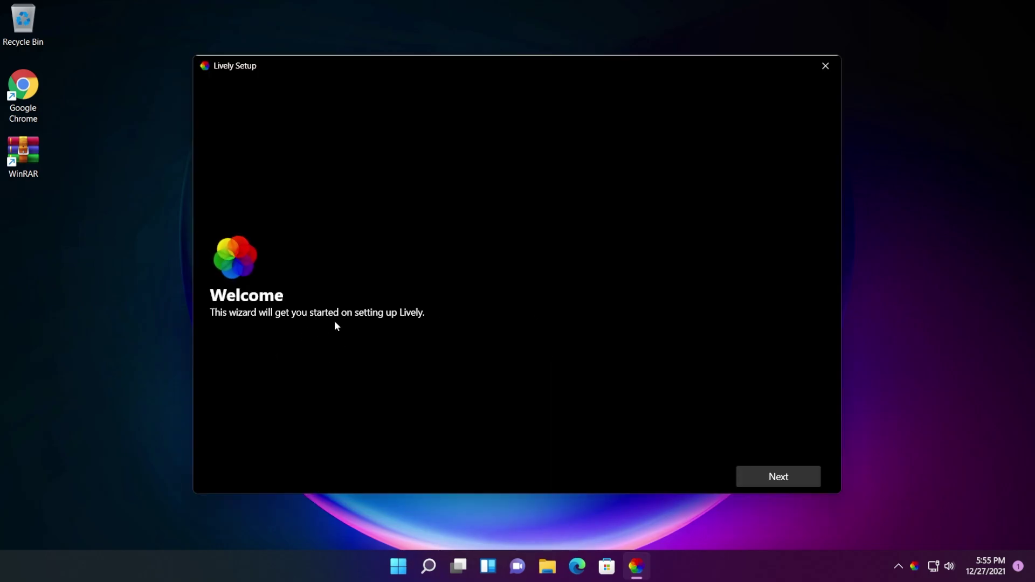
left_click(779, 477)
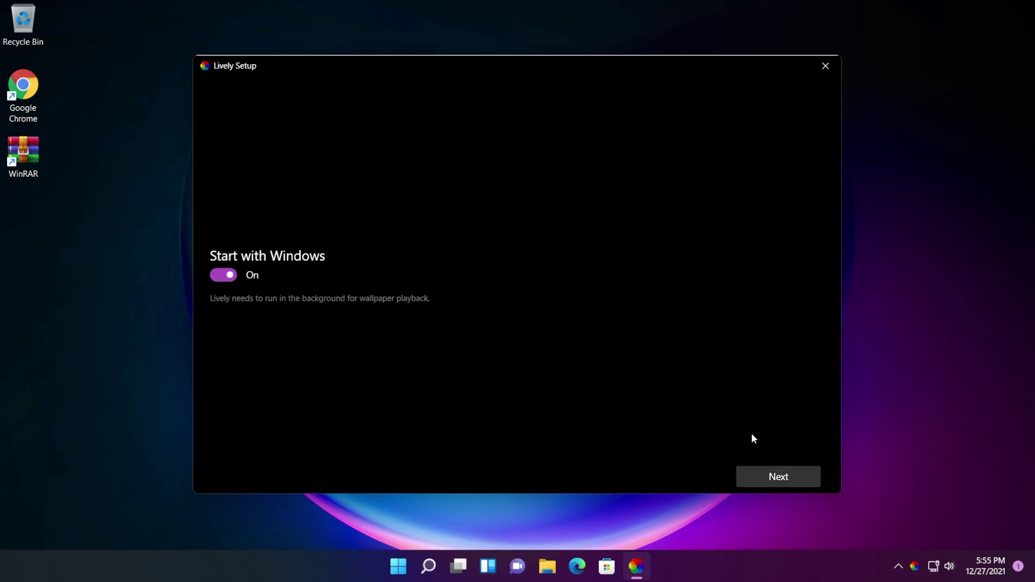
left_click(778, 477)
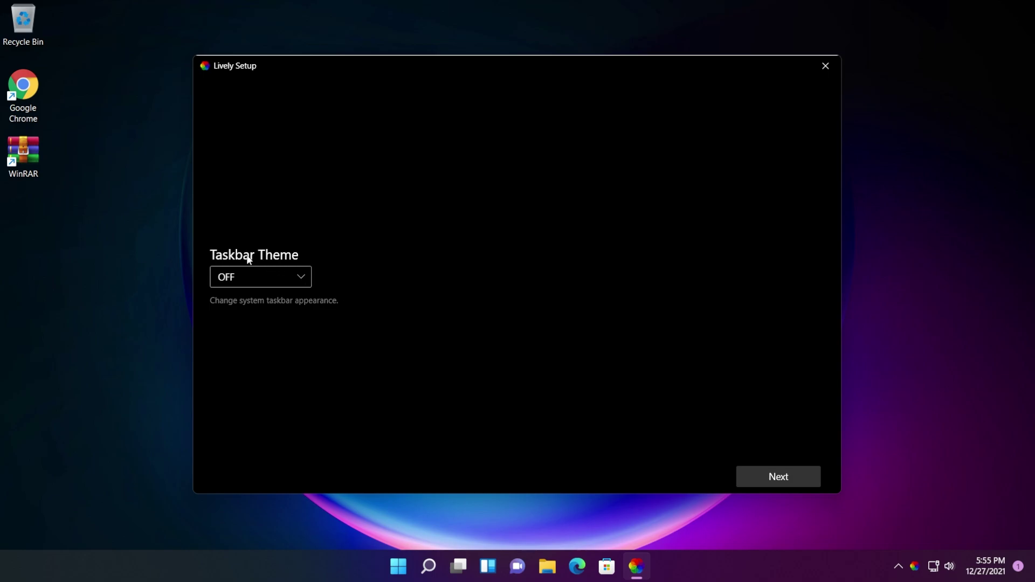
left_click(288, 276)
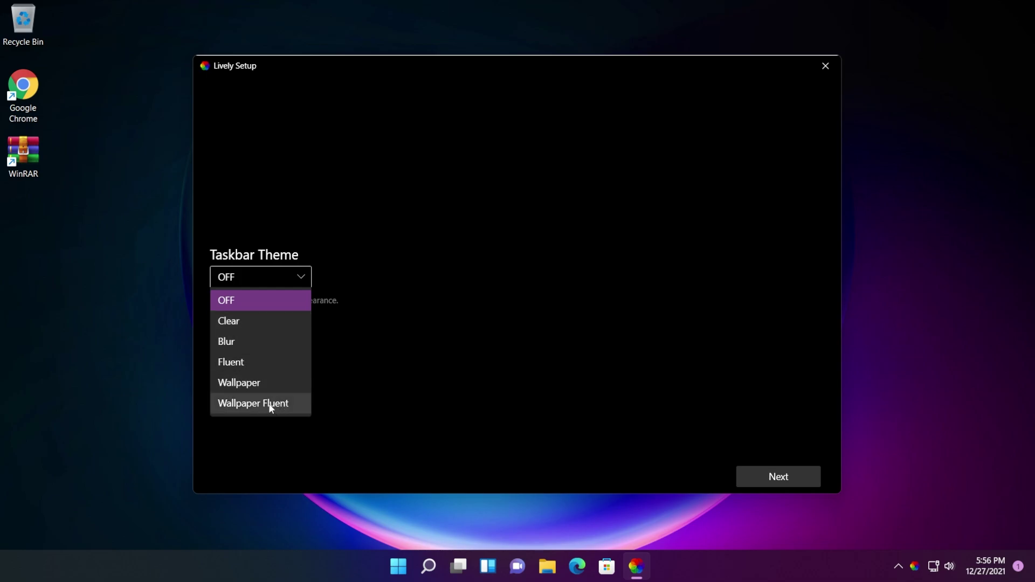
left_click(244, 323)
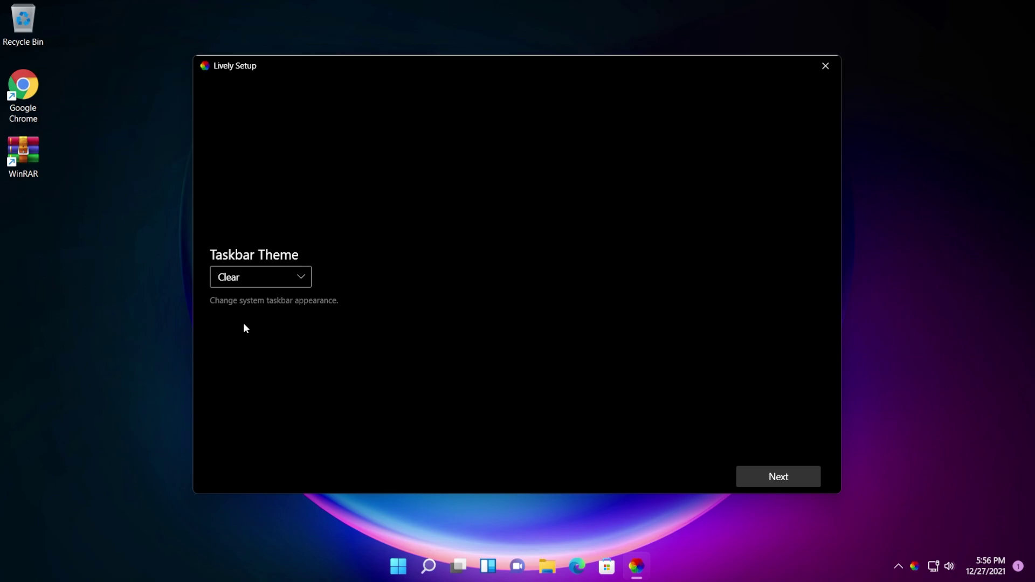
left_click(769, 469)
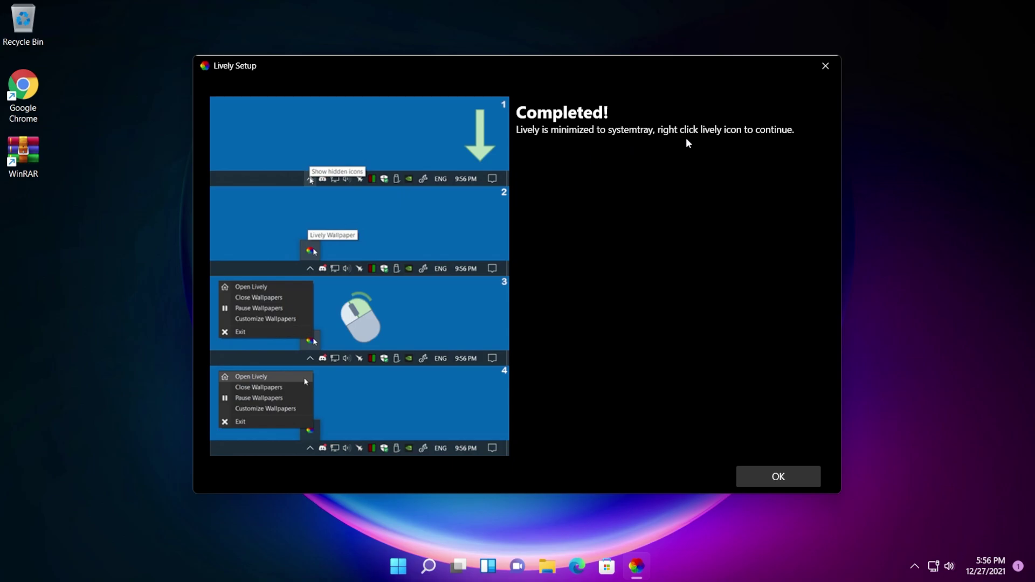
Step: Dismiss the completed setup wizard and open the Lively library from its tray icon
left_click(784, 477)
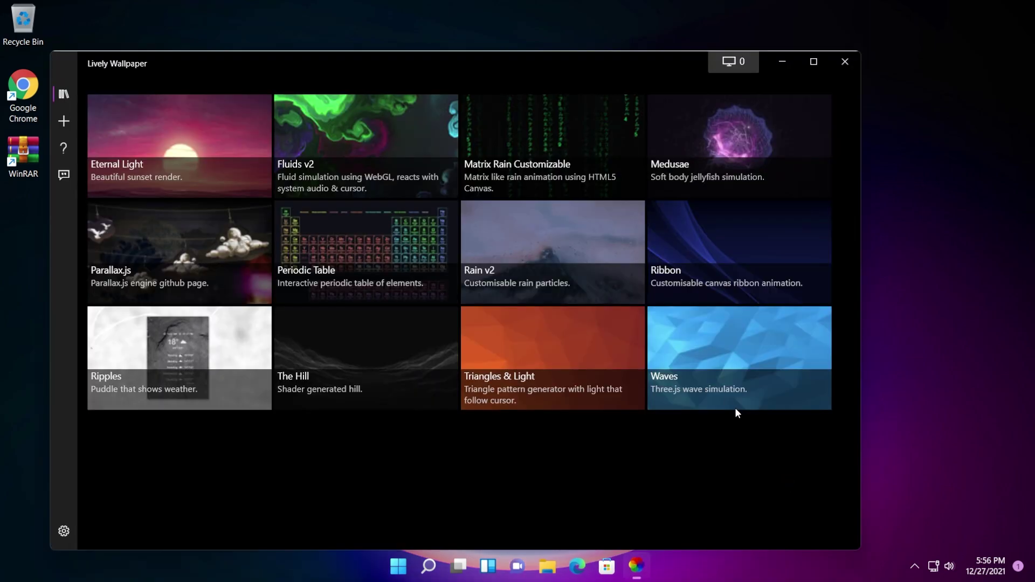
left_click(915, 567)
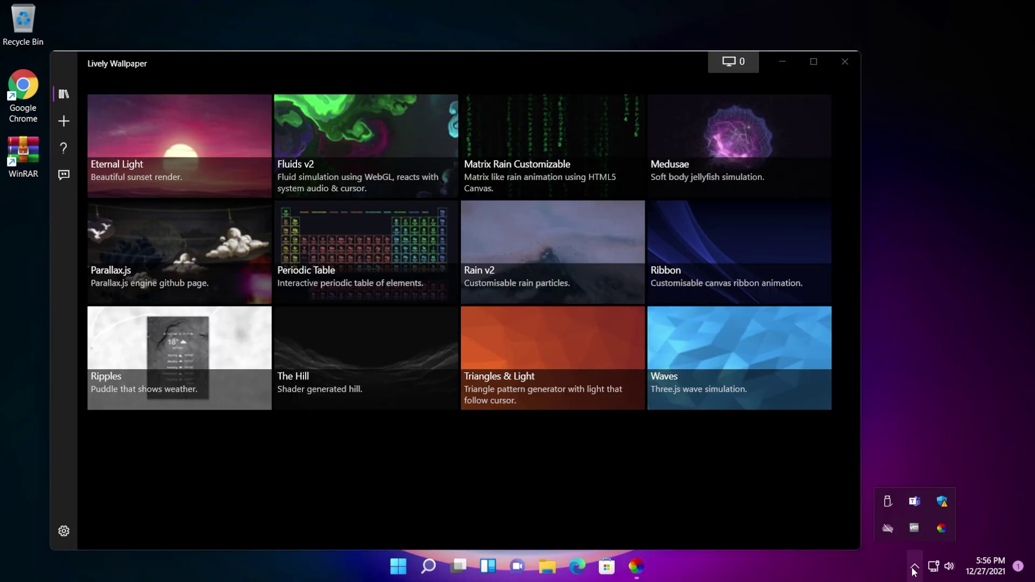
right_click(942, 529)
left_click(659, 474)
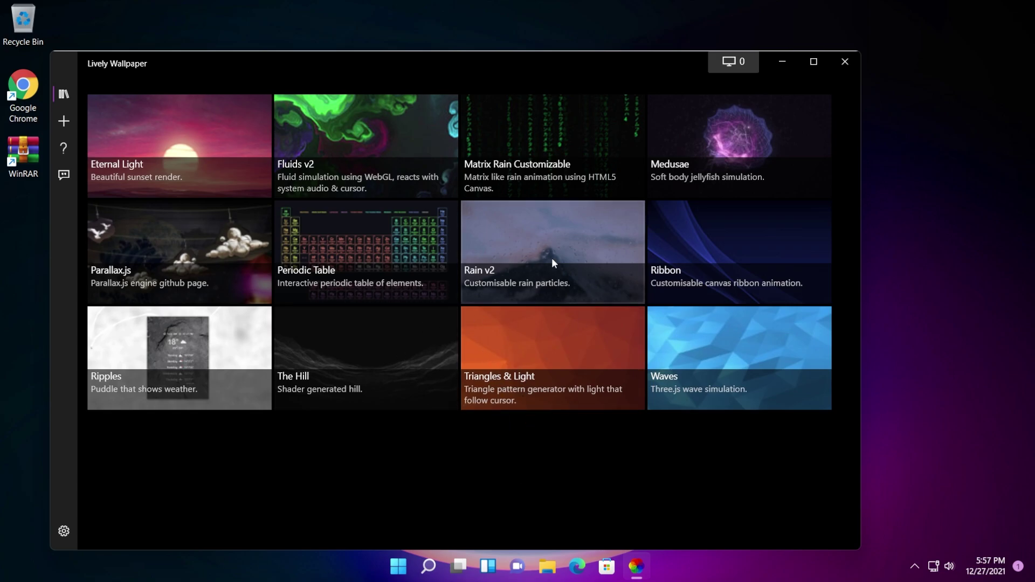
Step: Apply the Ribbon wallpaper, check it on the desktop, and reopen the library
left_click(733, 252)
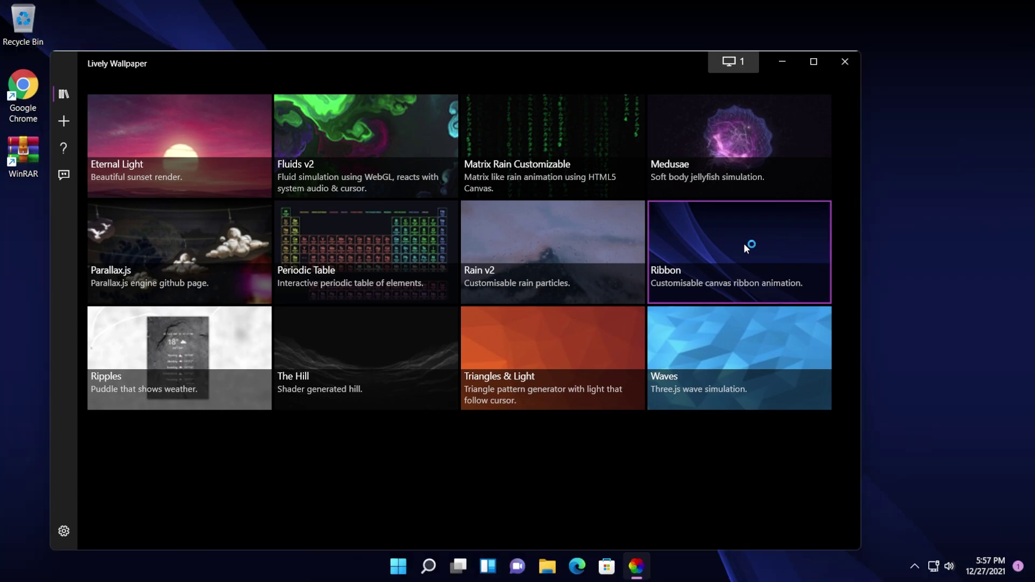
key("super+d")
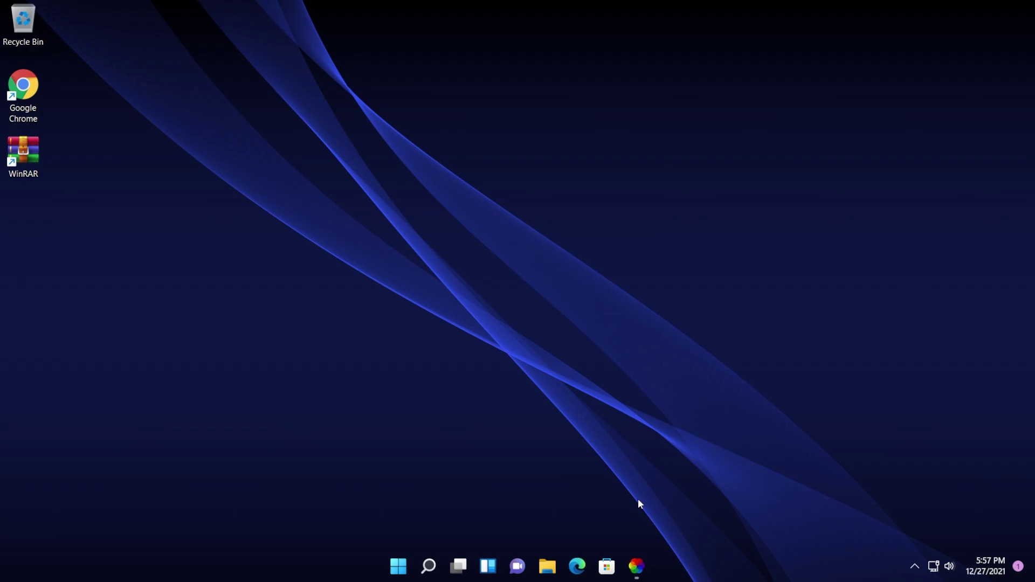
left_click(636, 566)
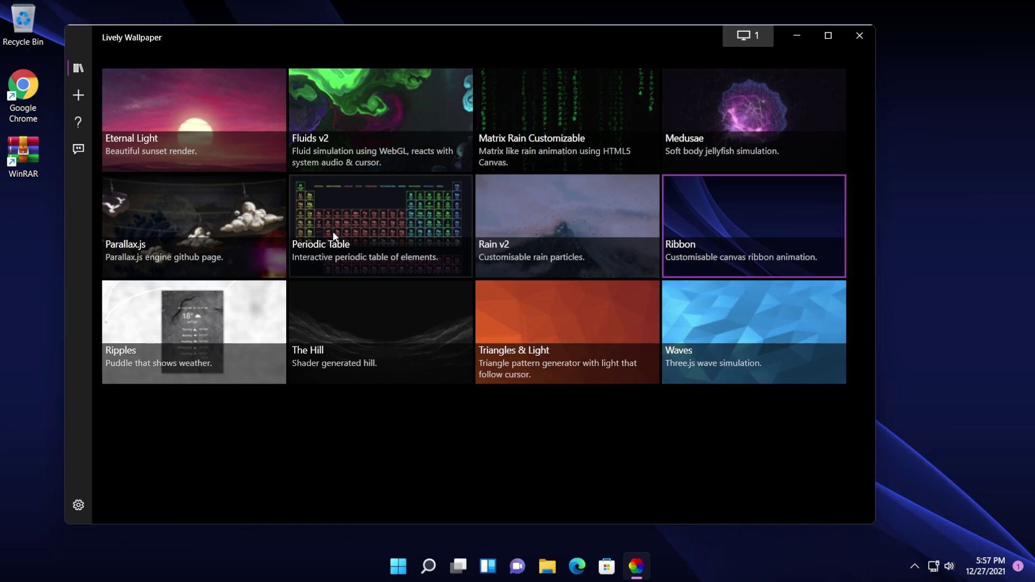
left_click(78, 95)
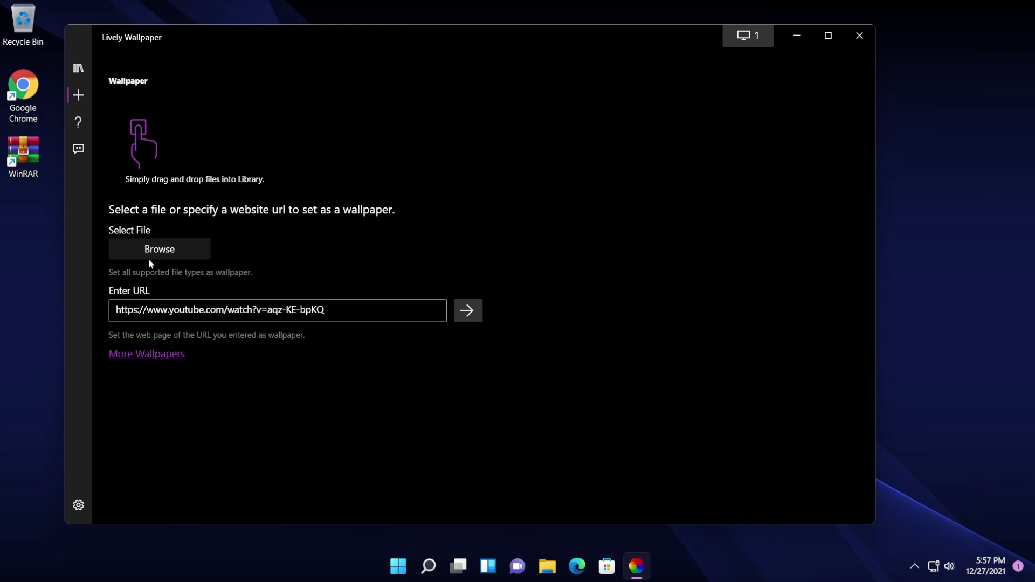
left_click(162, 249)
left_click(537, 326)
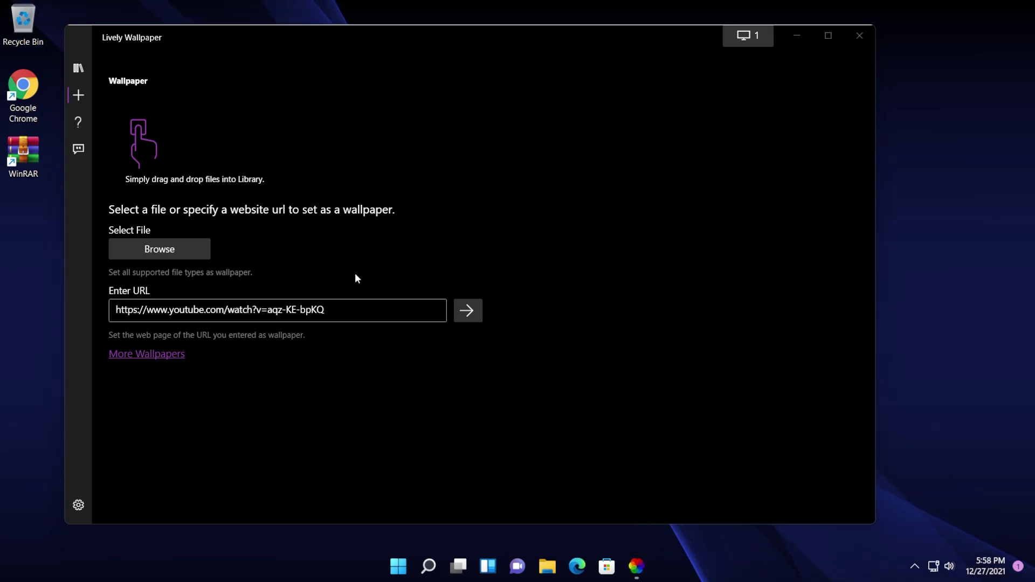
left_click(350, 311)
key("shift+Left")
key("shift+Left")
key("shift+Left")
key("shift+Left")
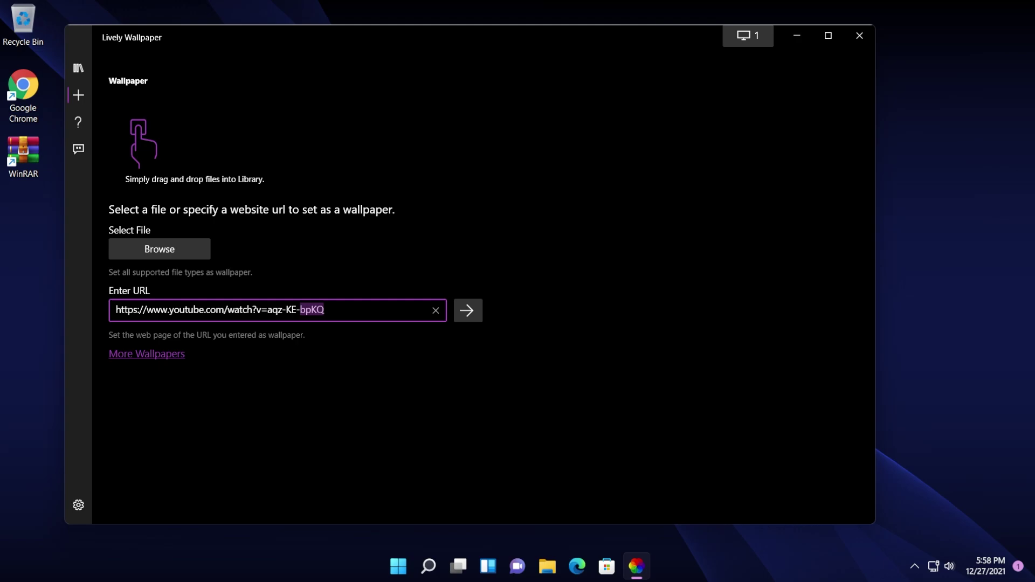
double_click(240, 309)
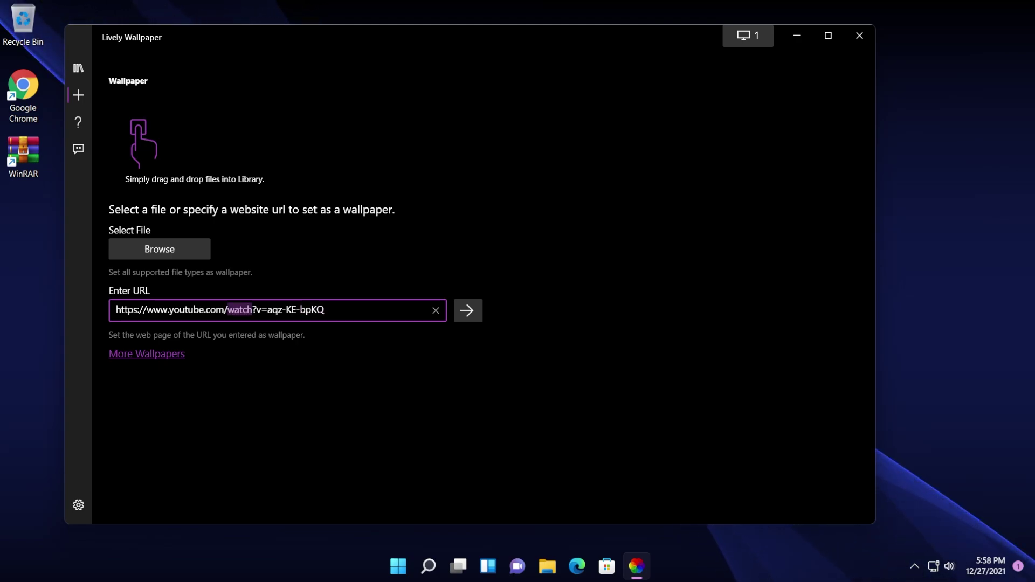
key("ctrl+a")
key("ctrl+v")
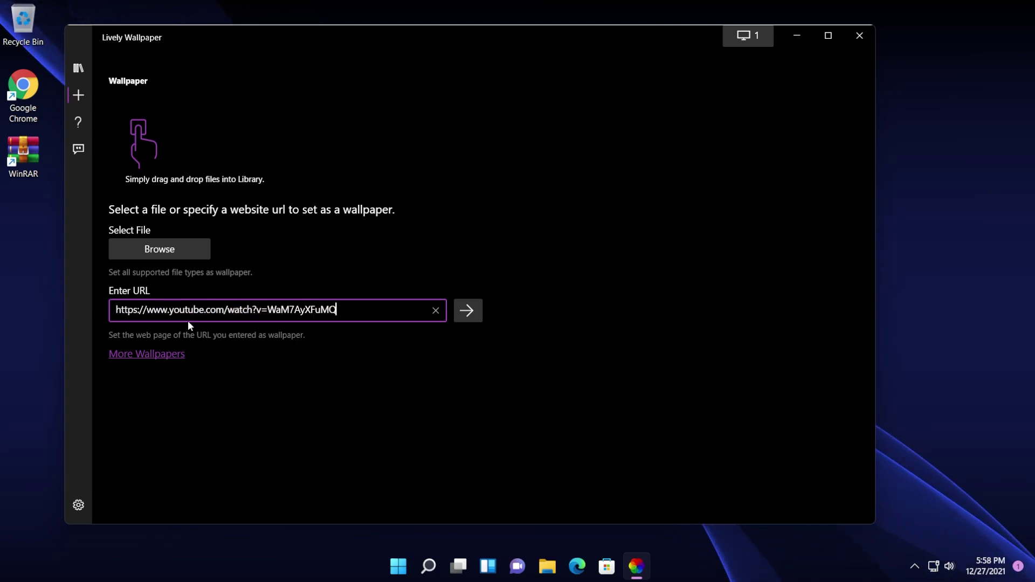
left_click(469, 316)
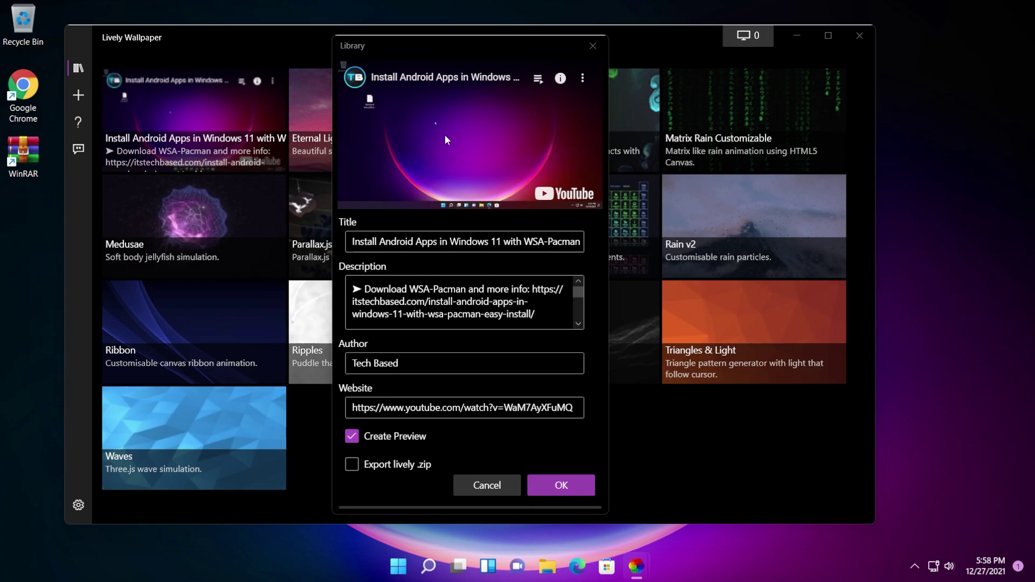
left_click_drag(582, 296, 588, 254)
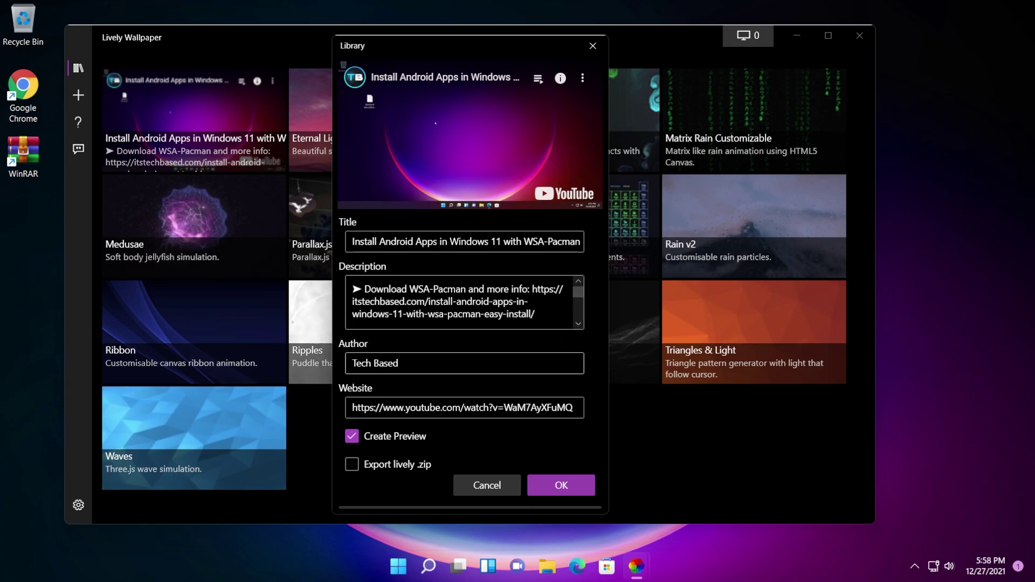
Step: Save the YouTube video to the library, then reapply the Ribbon wallpaper
left_click(546, 487)
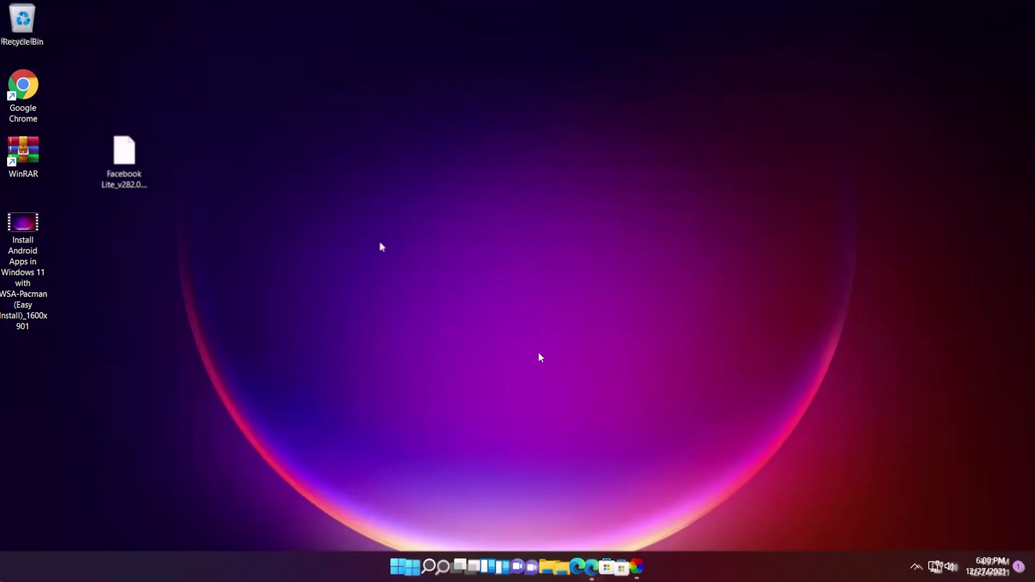
left_click(637, 569)
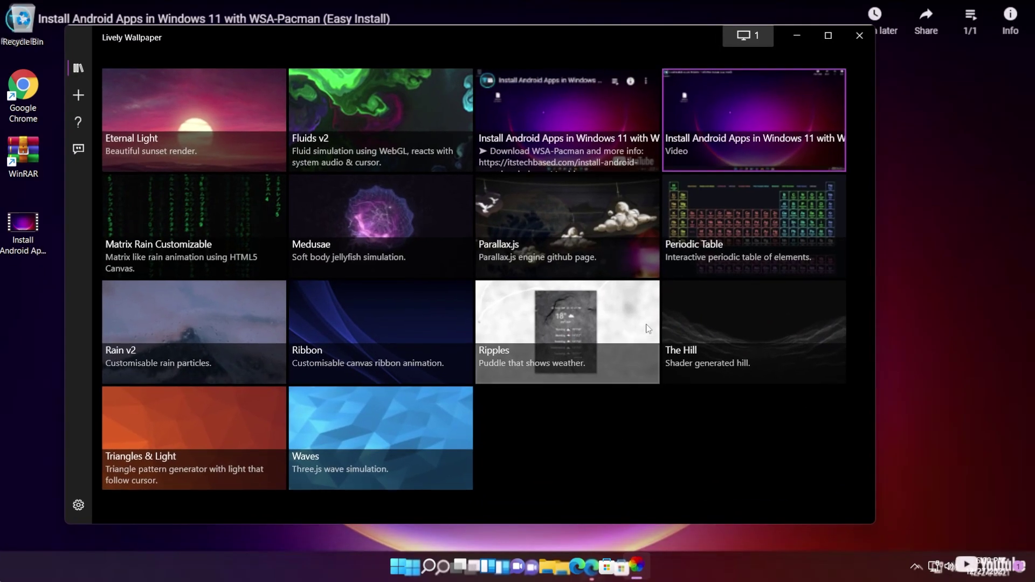
left_click(365, 341)
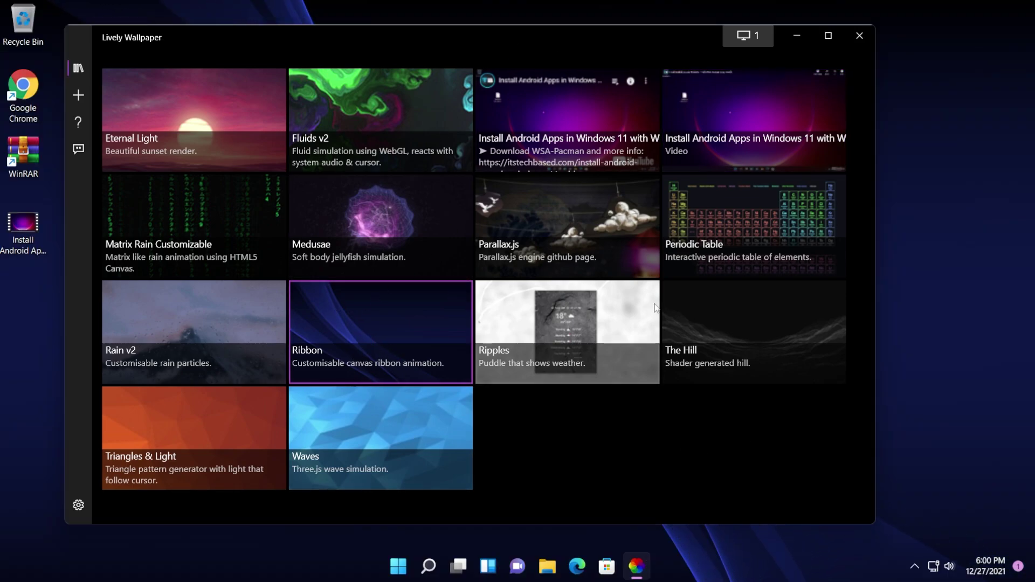
left_click_drag(534, 37, 555, 44)
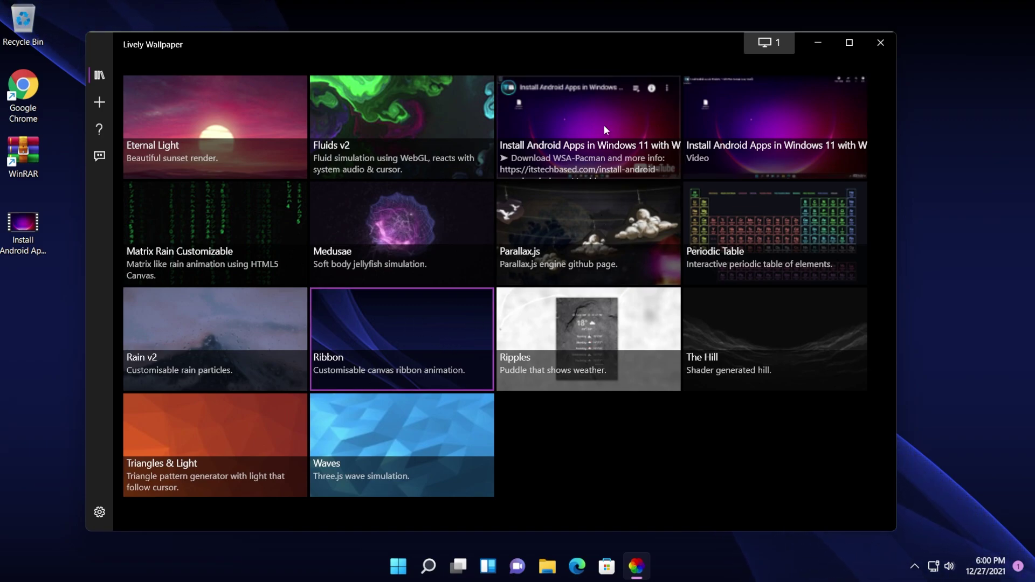
right_click(698, 97)
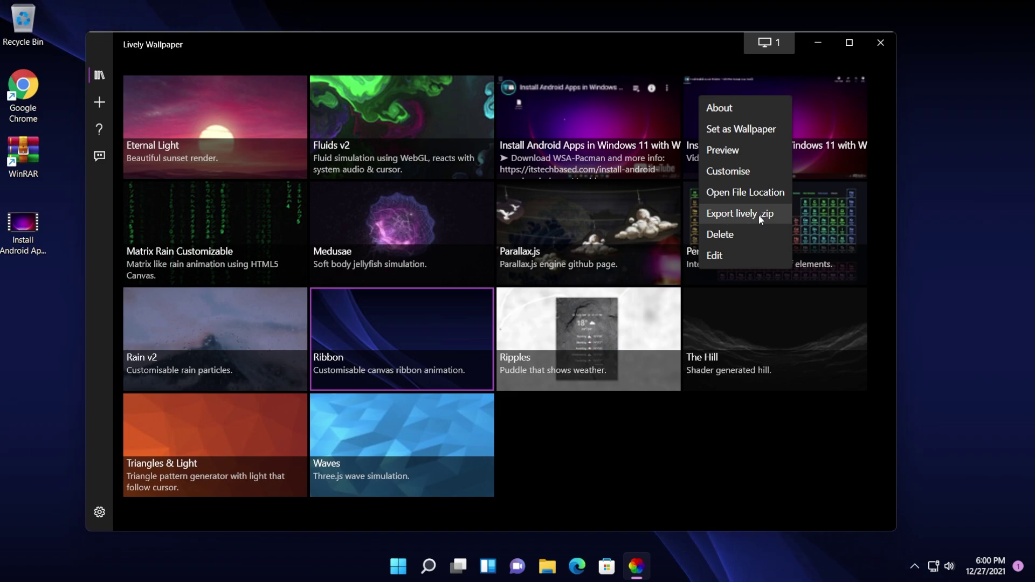
left_click(645, 456)
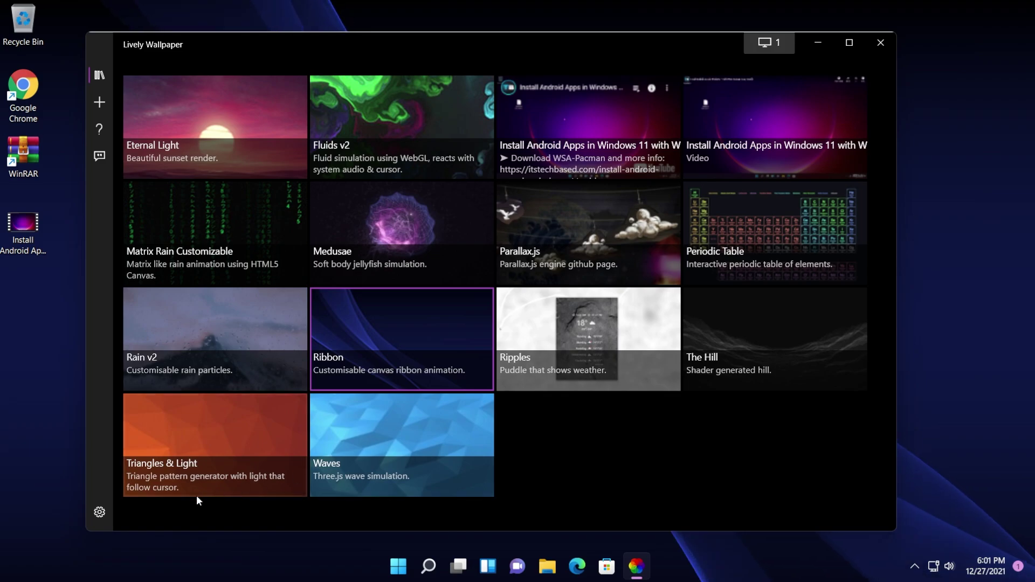
Step: Browse the General and Performance settings, then minimize Lively to show the Ribbon desktop
left_click(99, 512)
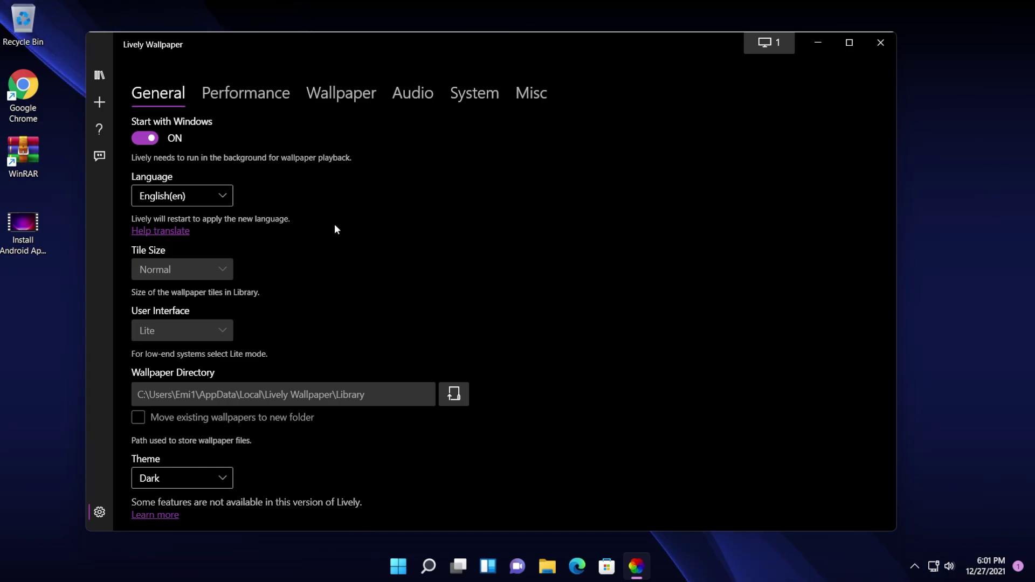
left_click(250, 95)
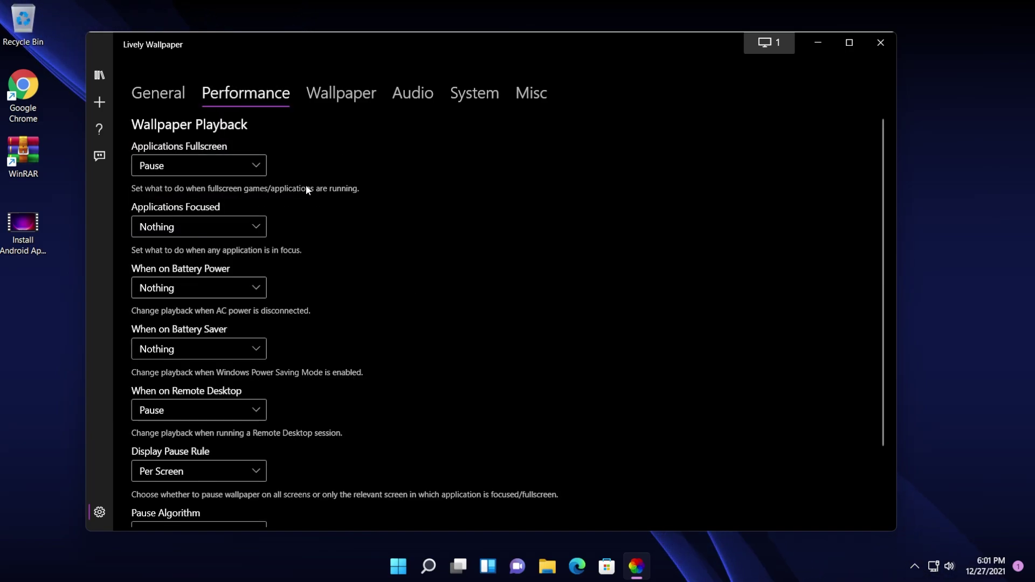
scroll(314, 194, "down", 2)
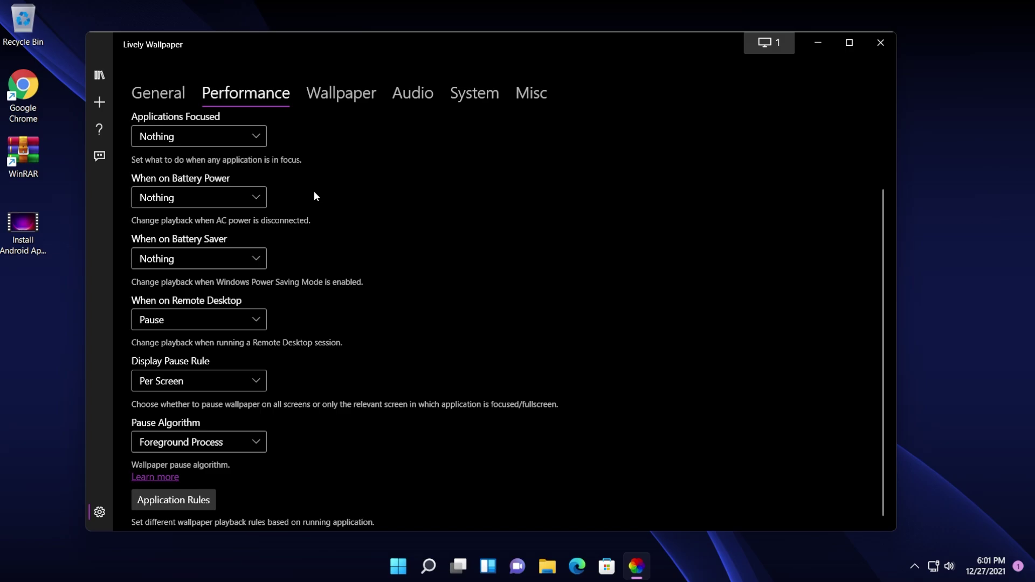
scroll(330, 285, "up", 2)
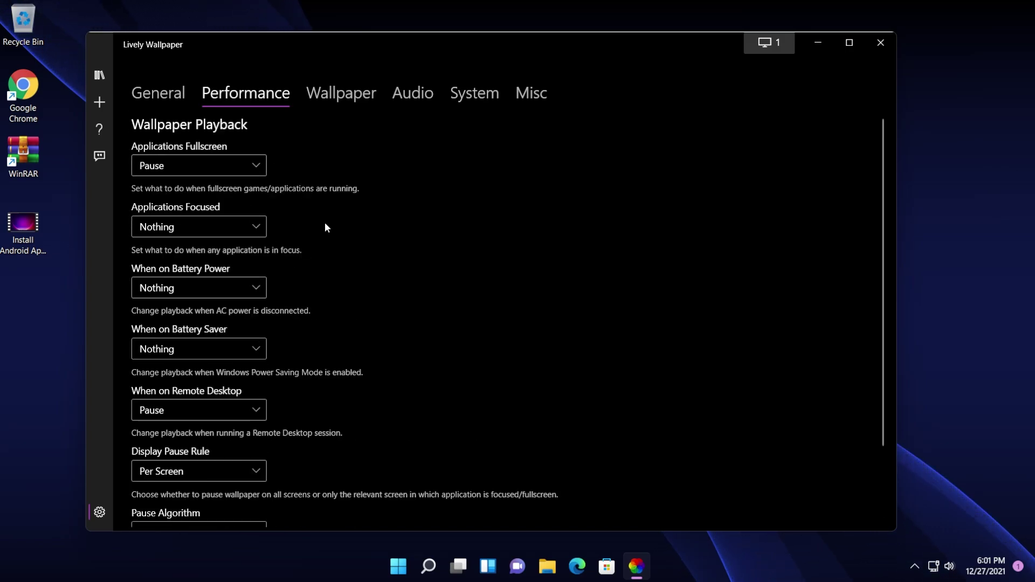
left_click(637, 570)
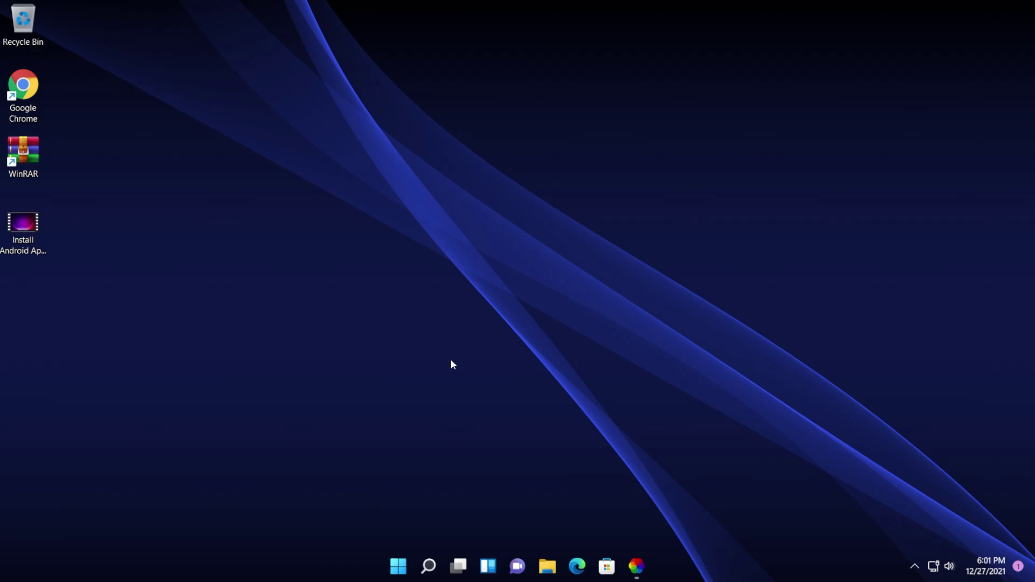
Step: Restore Lively, scroll through the Wallpaper settings, and switch to the Audio settings
left_click(637, 566)
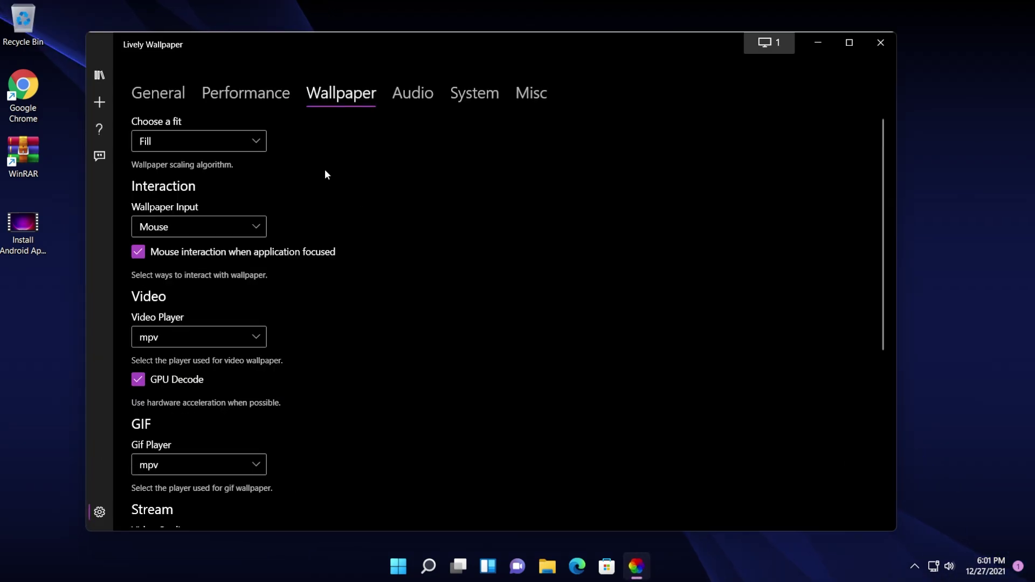
scroll(309, 153, "down", 5)
scroll(309, 154, "up", 5)
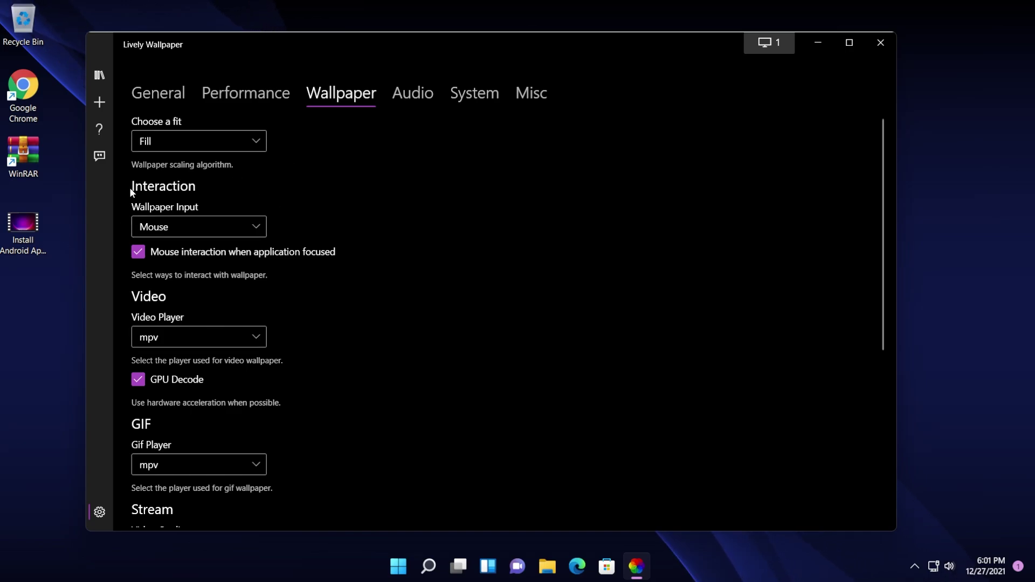
scroll(375, 290, "down", 3)
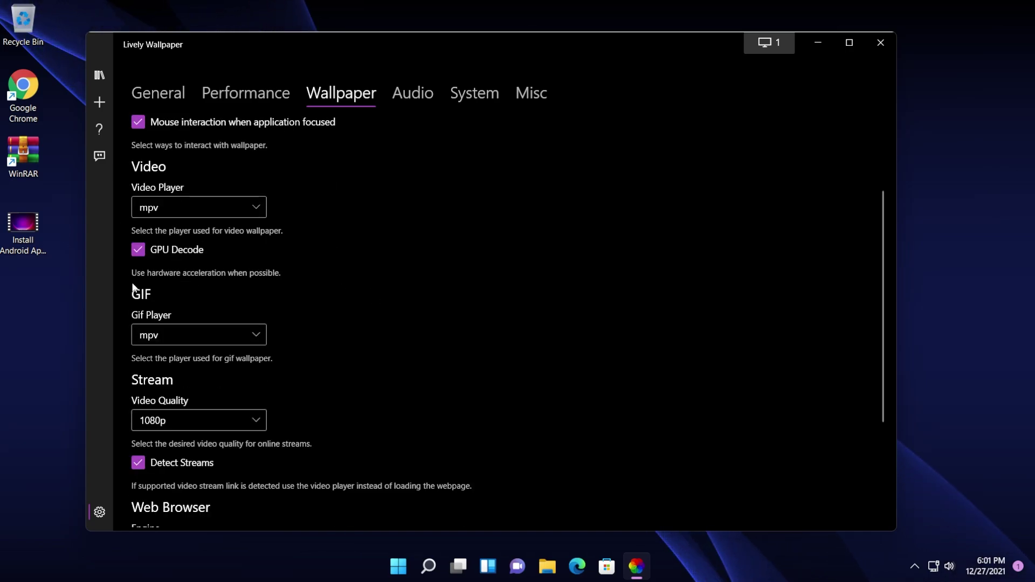
scroll(319, 408, "down", 4)
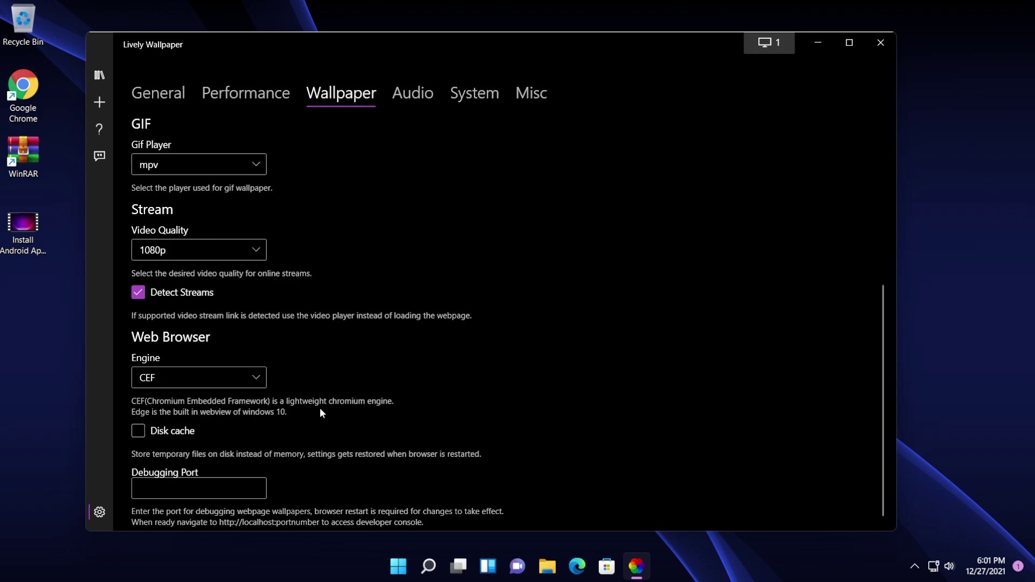
left_click(412, 98)
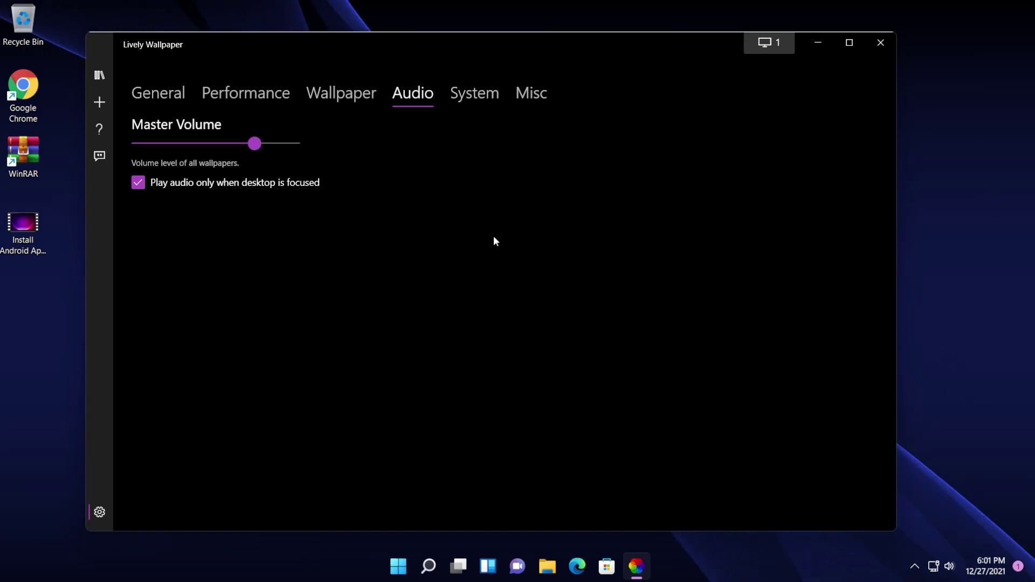
Step: Cycle the System taskbar theme through Wallpaper Fluent, Fluent and Blur, ending on Clear, then view Misc
left_click(467, 100)
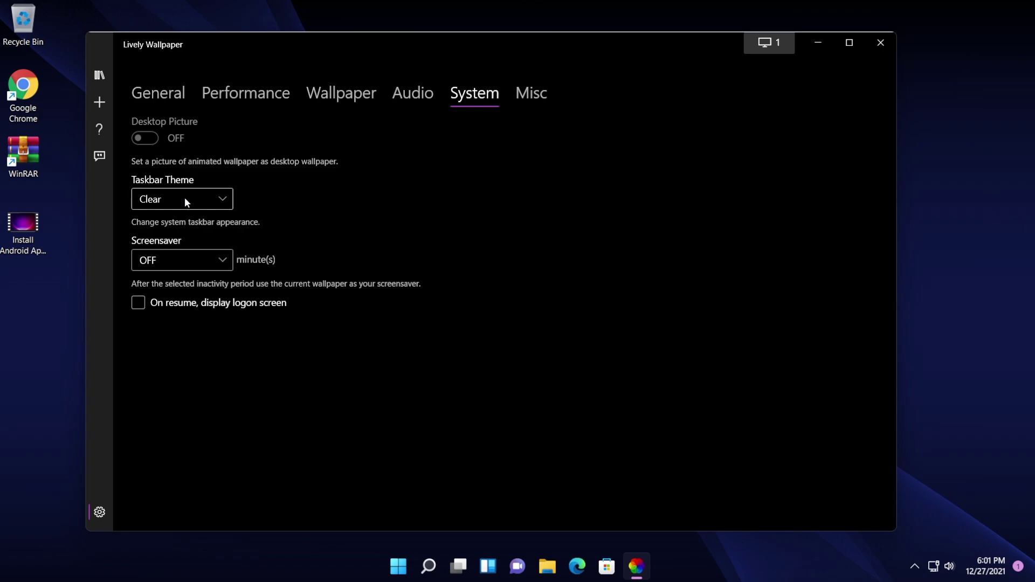
left_click(186, 200)
left_click(193, 327)
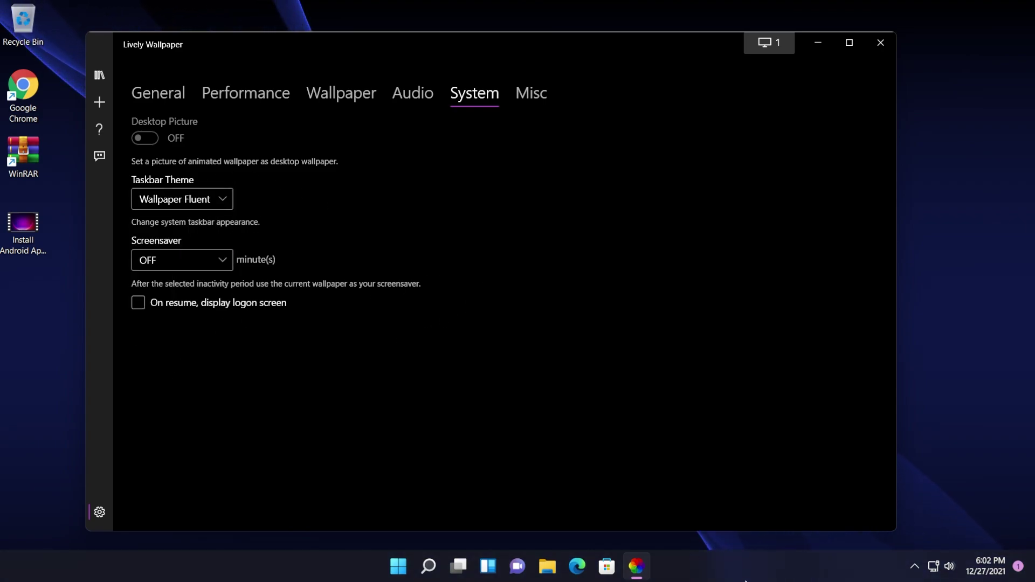
left_click(220, 200)
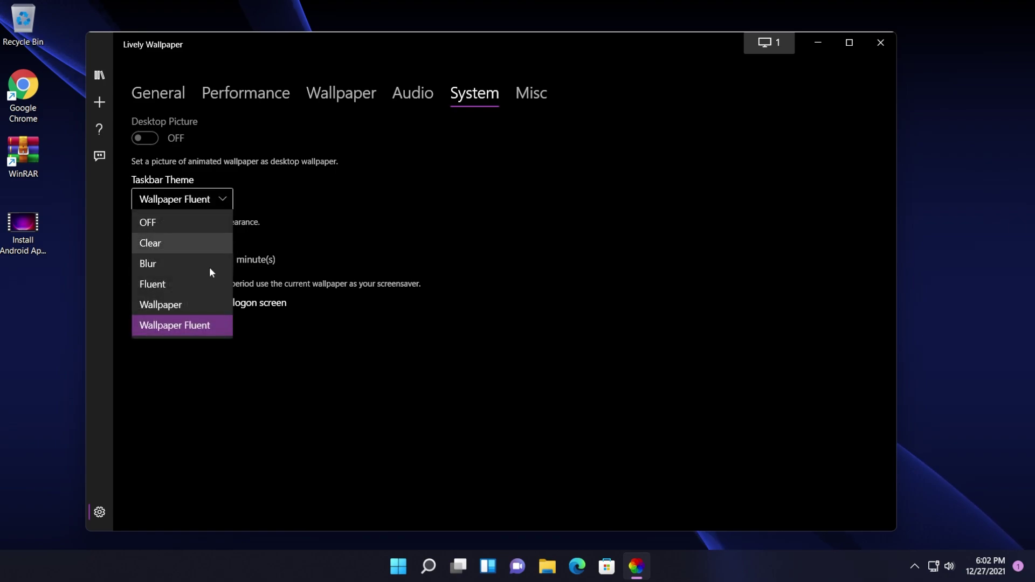
left_click(176, 282)
left_click(209, 200)
left_click(182, 259)
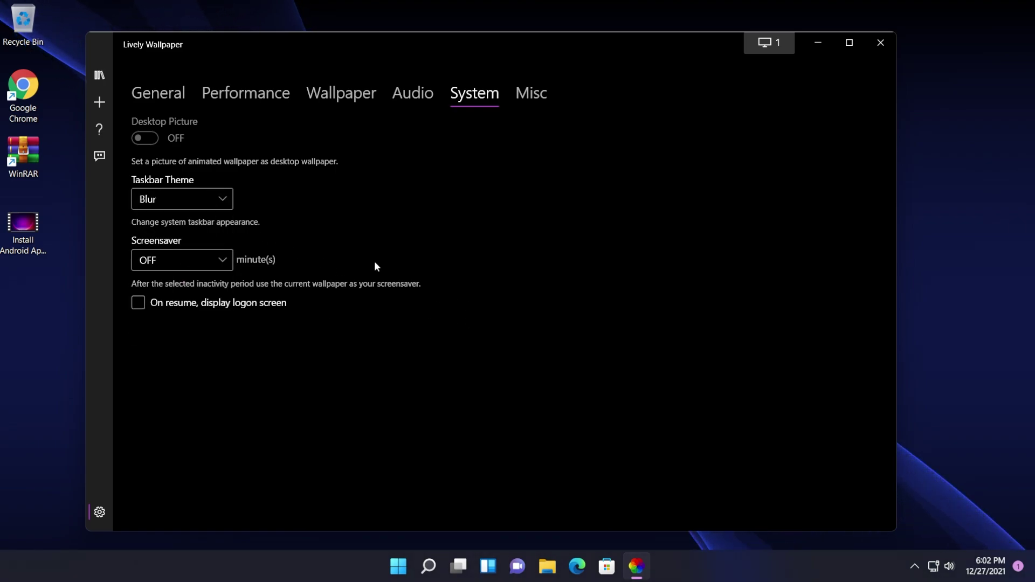
left_click(183, 201)
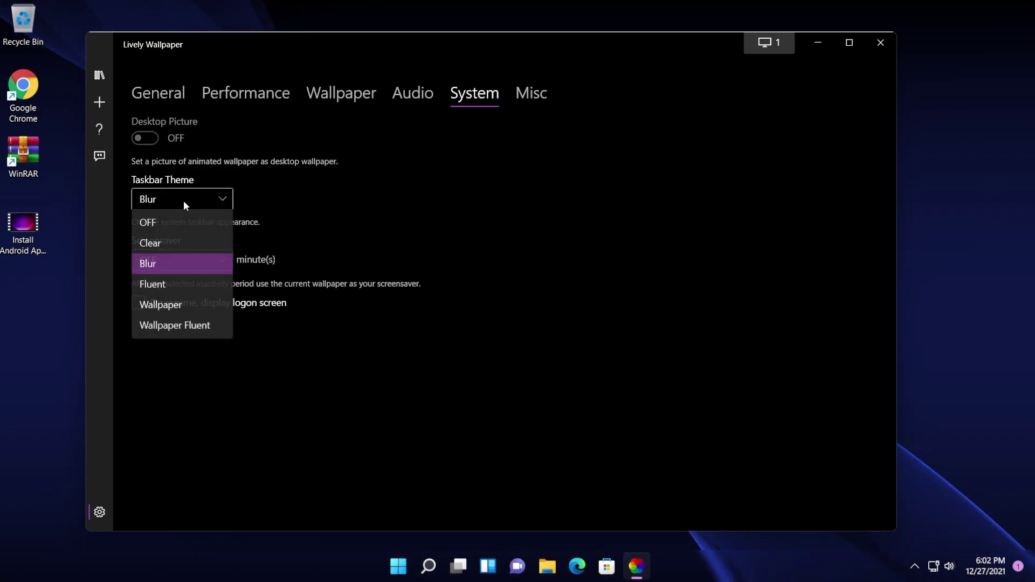
left_click(170, 244)
left_click(531, 94)
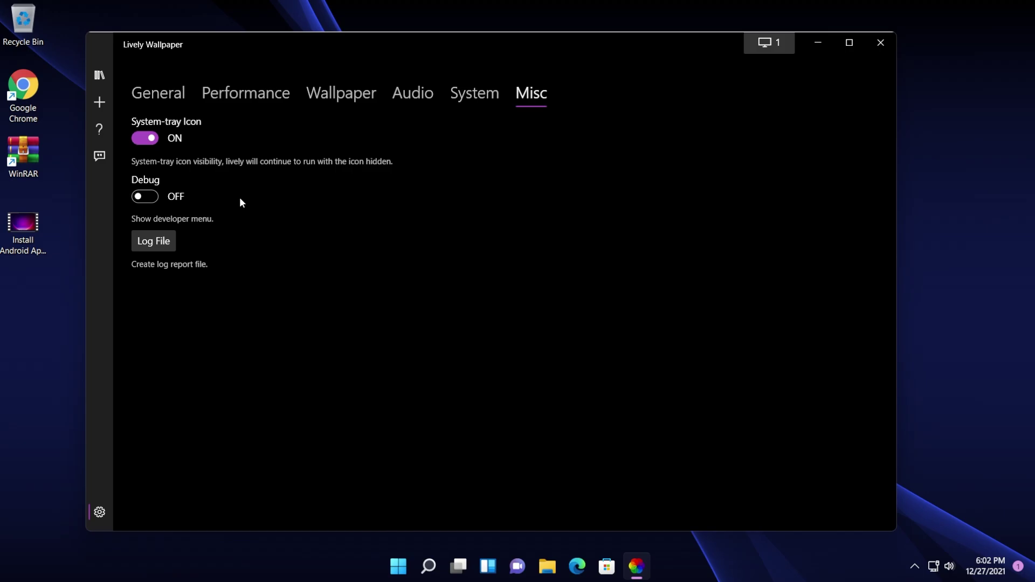
Step: Go back via General to the wallpaper library and close the Lively window
left_click(145, 97)
left_click(99, 75)
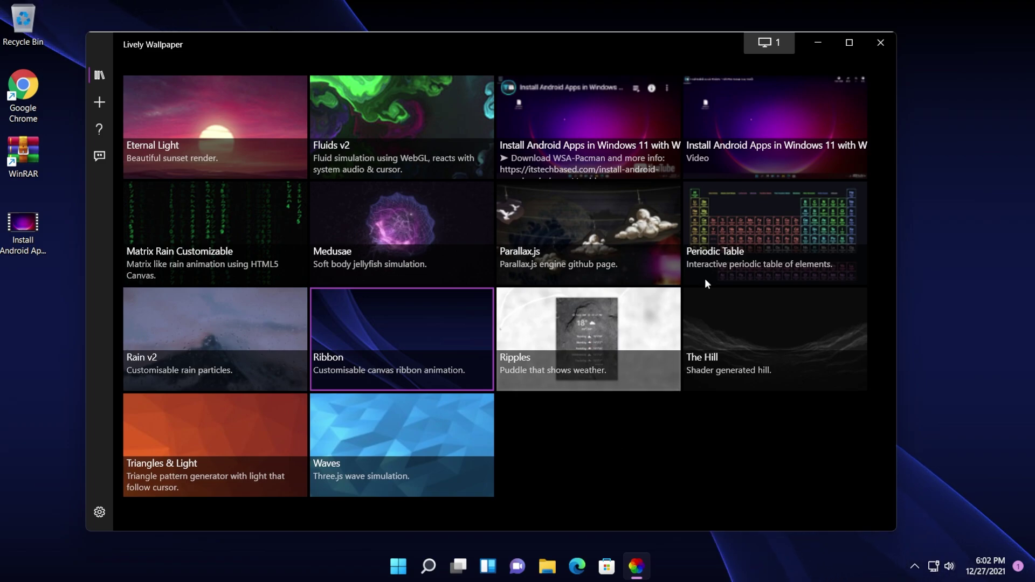
left_click(818, 42)
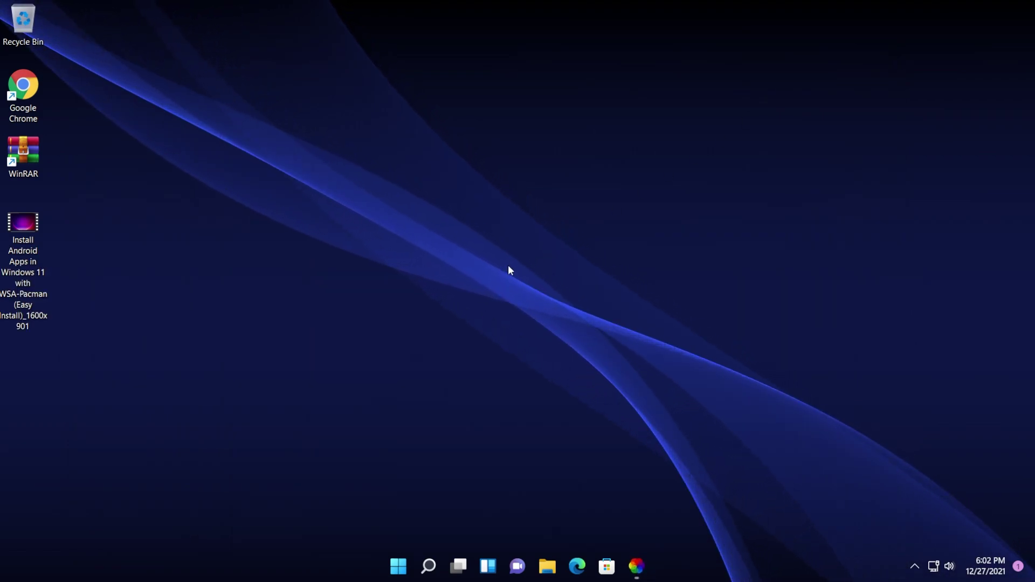